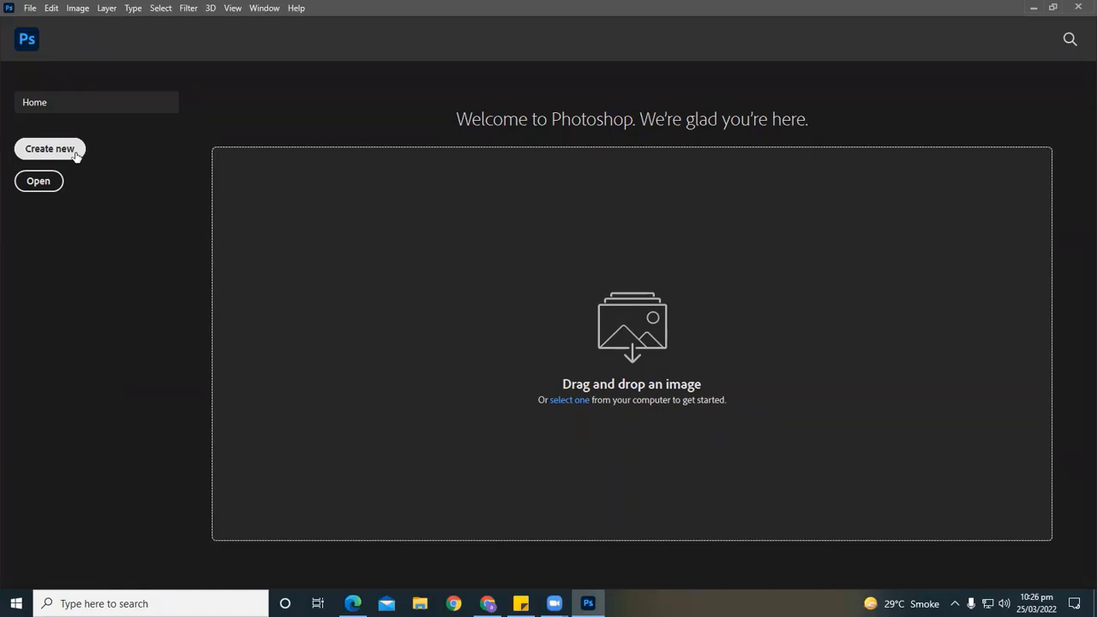
Create a blank white Letter document, 8.5 x 11 in at 300 ppi, from the Print presets.
{"action": "left_click", "coordinate": [26, 156]}
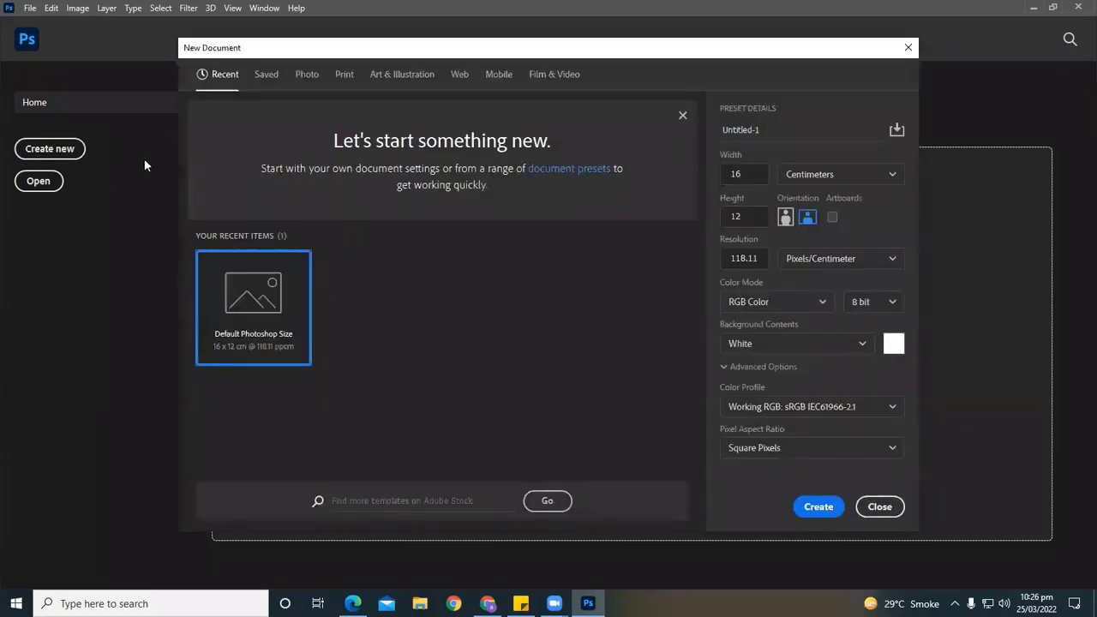
{"action": "left_click", "coordinate": [346, 75]}
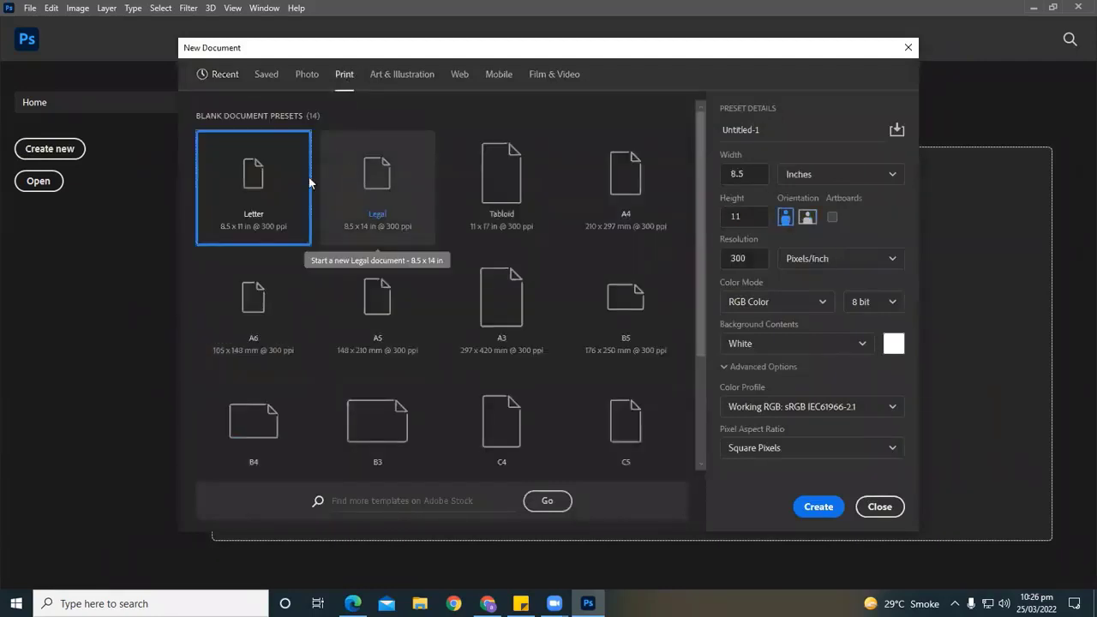
{"action": "key", "text": "Escape"}
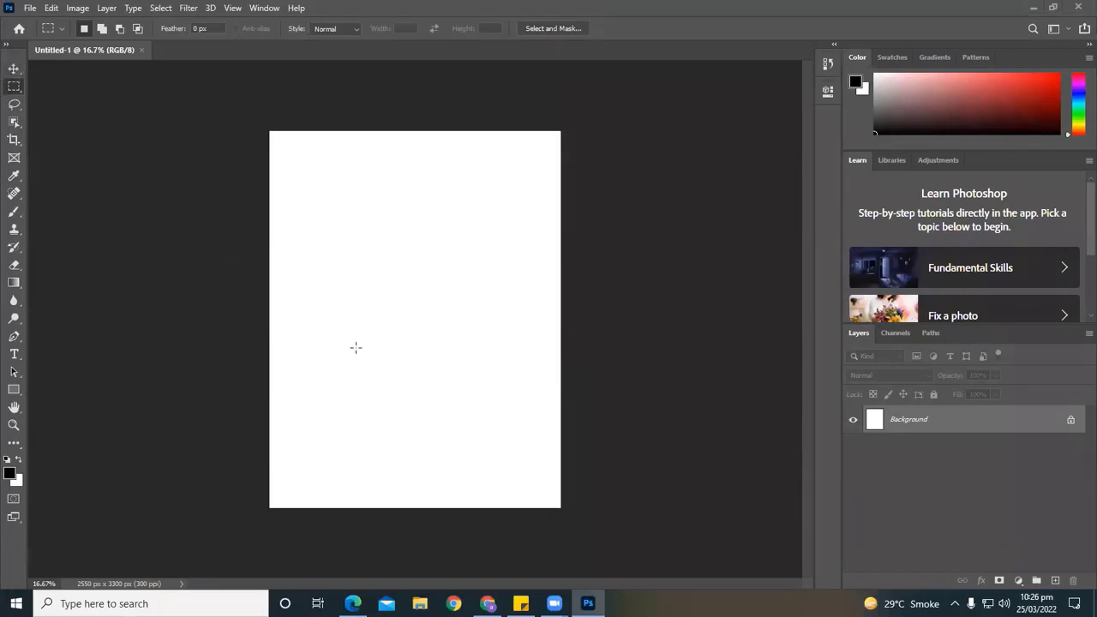
Zoom the page to 25% and begin brushing the handwritten title near the top in black.
{"action": "left_click", "coordinate": [14, 70]}
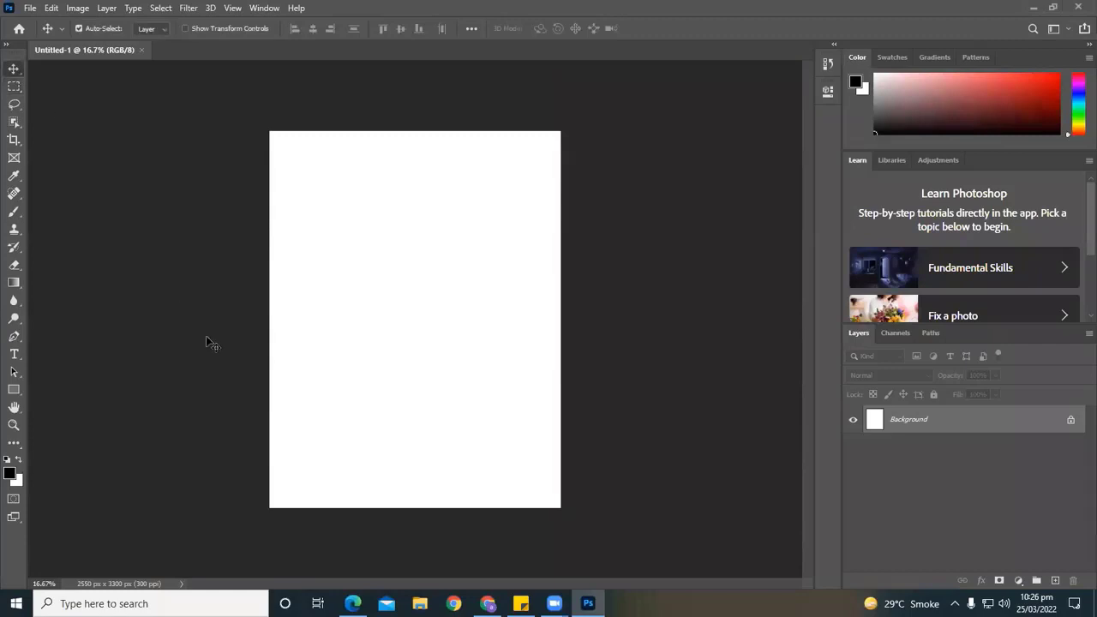
{"action": "key", "text": "ctrl"}
{"action": "key", "text": "ctrl+plus"}
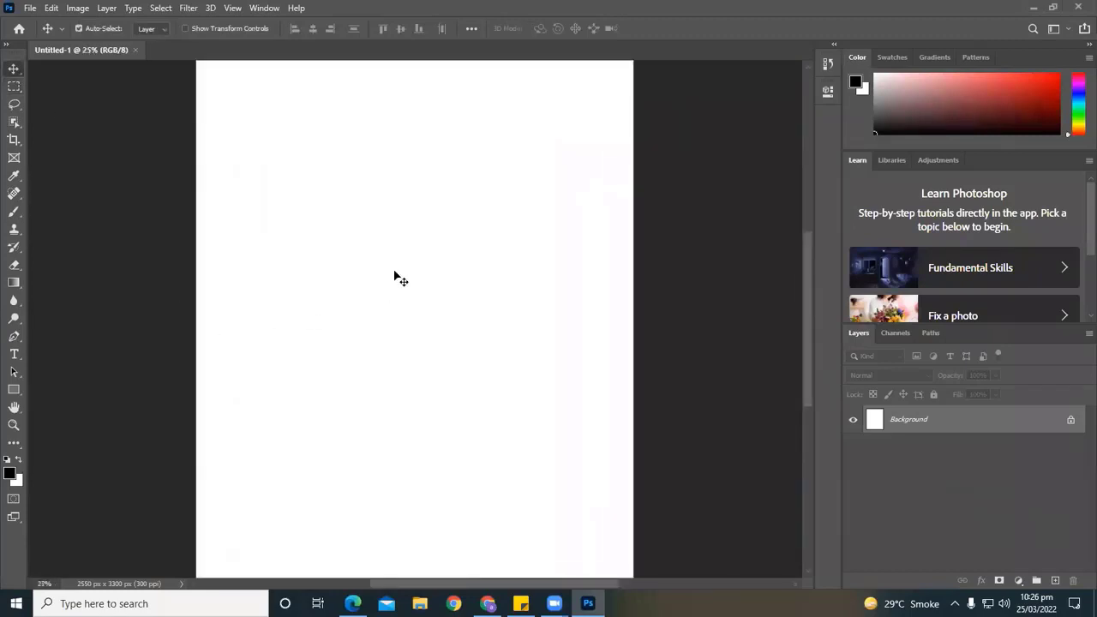
{"action": "left_click", "coordinate": [14, 212]}
{"action": "mouse_move", "coordinate": [300, 138]}
{"action": "left_mouse_down"}
{"action": "mouse_move", "coordinate": [291, 161]}
{"action": "mouse_move", "coordinate": [338, 147]}
{"action": "mouse_move", "coordinate": [462, 157]}
{"action": "left_mouse_up"}
Finish the 'Communic' title, brush three diverging branch lines below it, and start their labels.
{"action": "left_click", "coordinate": [423, 135]}
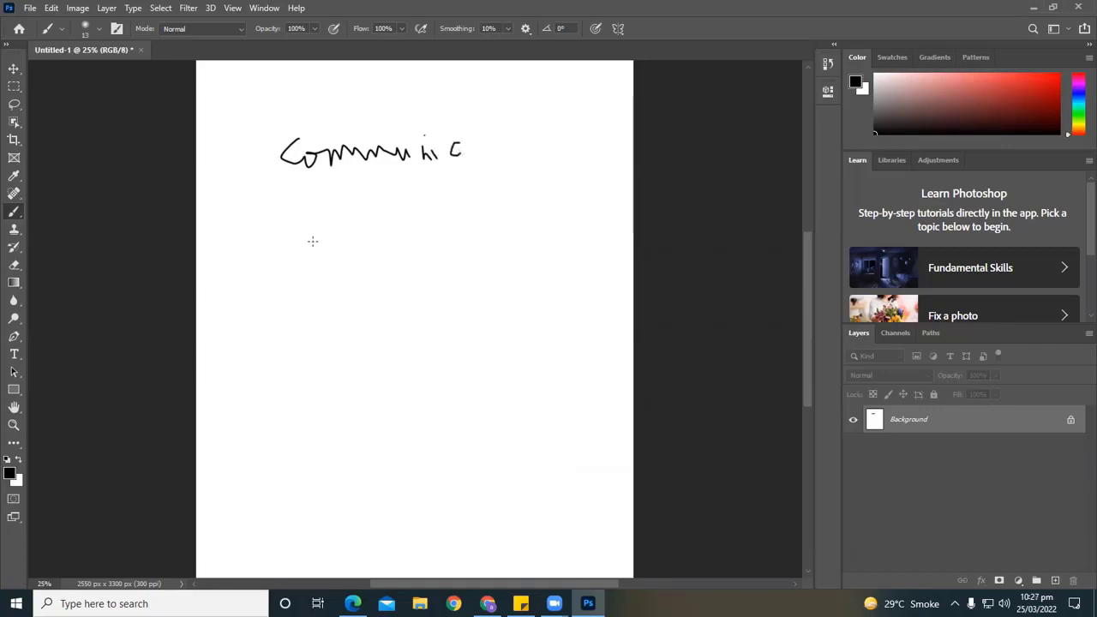
{"action": "left_click_drag", "start_coordinate": [374, 190], "coordinate": [332, 251]}
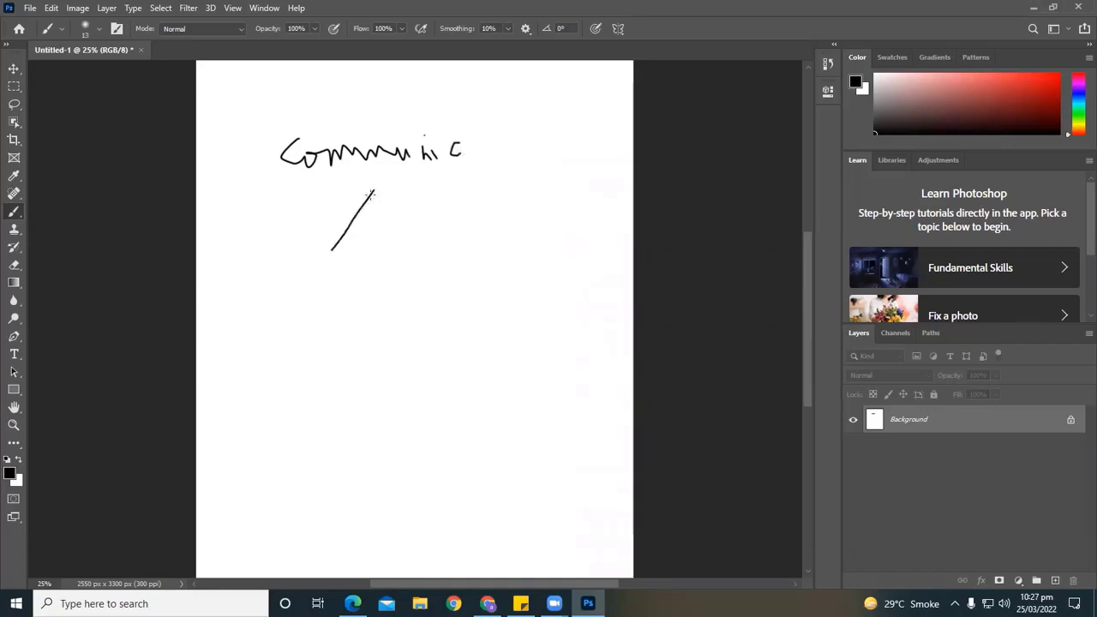
{"action": "left_click_drag", "start_coordinate": [374, 190], "coordinate": [382, 260]}
{"action": "left_click_drag", "start_coordinate": [374, 194], "coordinate": [439, 233]}
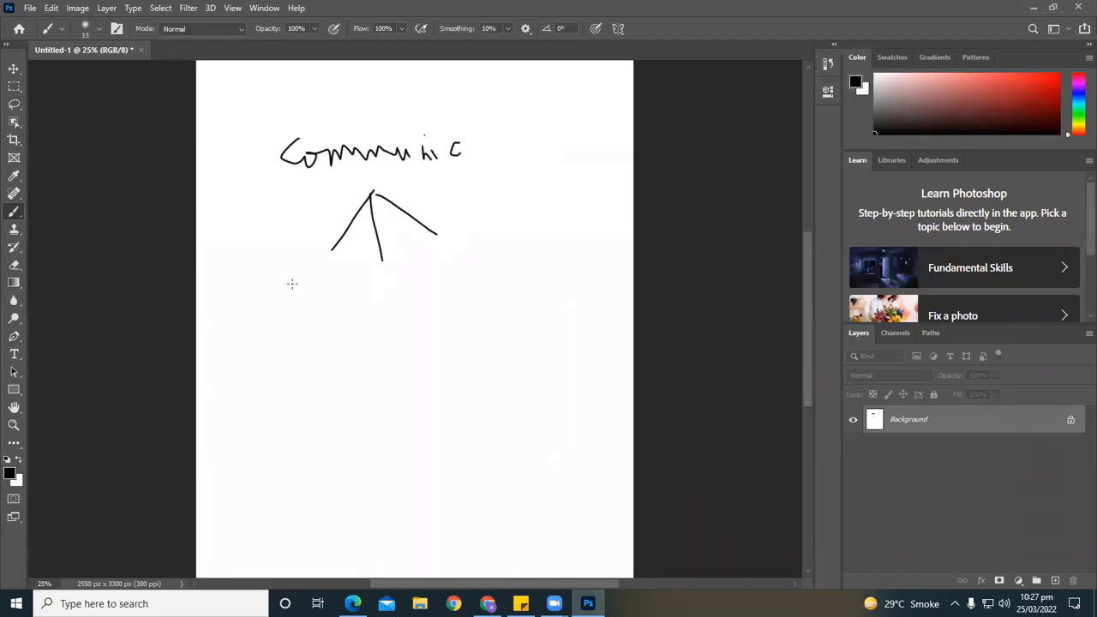
{"action": "mouse_move", "coordinate": [278, 285]}
{"action": "left_mouse_down"}
{"action": "mouse_move", "coordinate": [378, 317]}
{"action": "mouse_move", "coordinate": [397, 317]}
{"action": "mouse_move", "coordinate": [405, 291]}
{"action": "mouse_move", "coordinate": [411, 310]}
{"action": "mouse_move", "coordinate": [425, 310]}
{"action": "left_mouse_up"}
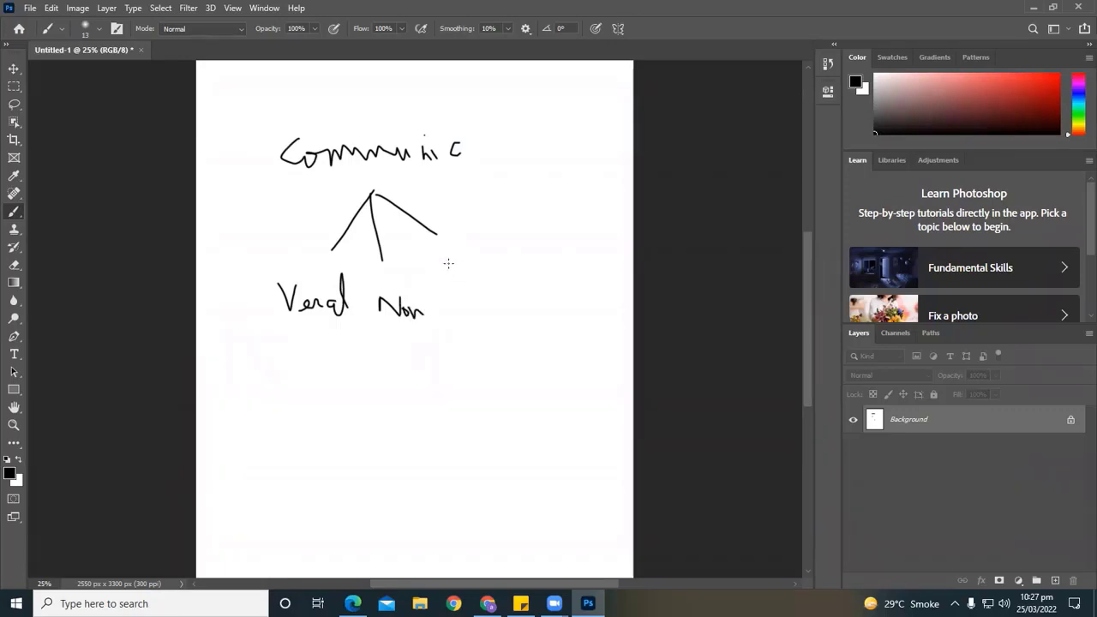
{"action": "mouse_move", "coordinate": [445, 261]}
{"action": "left_mouse_down"}
{"action": "mouse_move", "coordinate": [453, 273]}
{"action": "mouse_move", "coordinate": [462, 261]}
{"action": "mouse_move", "coordinate": [470, 275]}
{"action": "mouse_move", "coordinate": [523, 281]}
{"action": "left_mouse_up"}
Handwrite 'Visual' beside the right branch and undo the stray strokes inside it.
{"action": "left_click", "coordinate": [471, 259]}
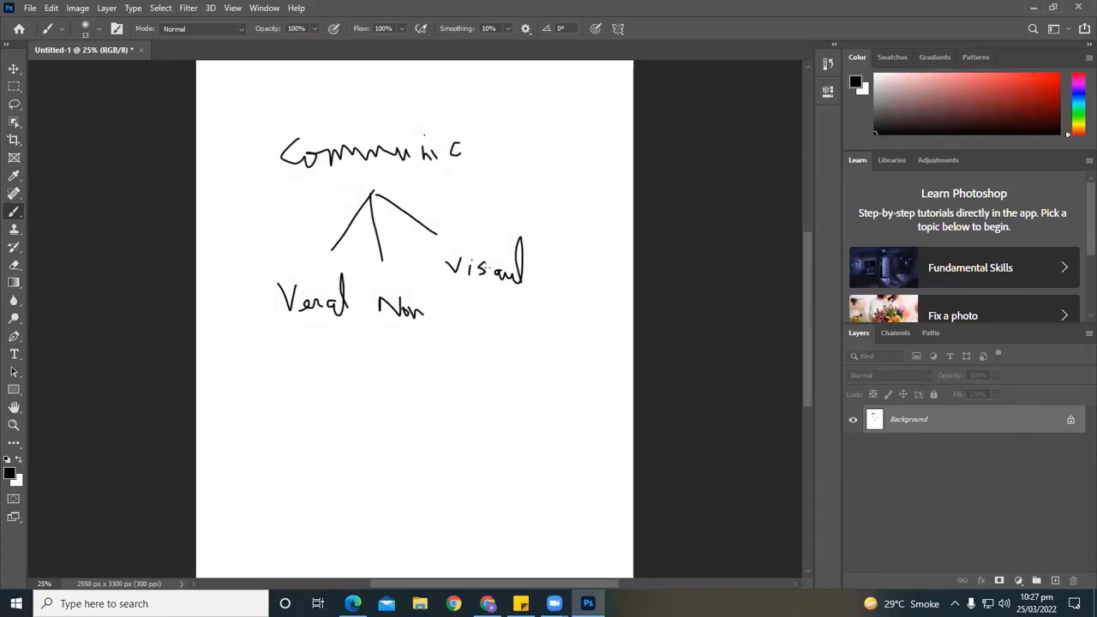
{"action": "left_click_drag", "start_coordinate": [481, 269], "coordinate": [495, 270]}
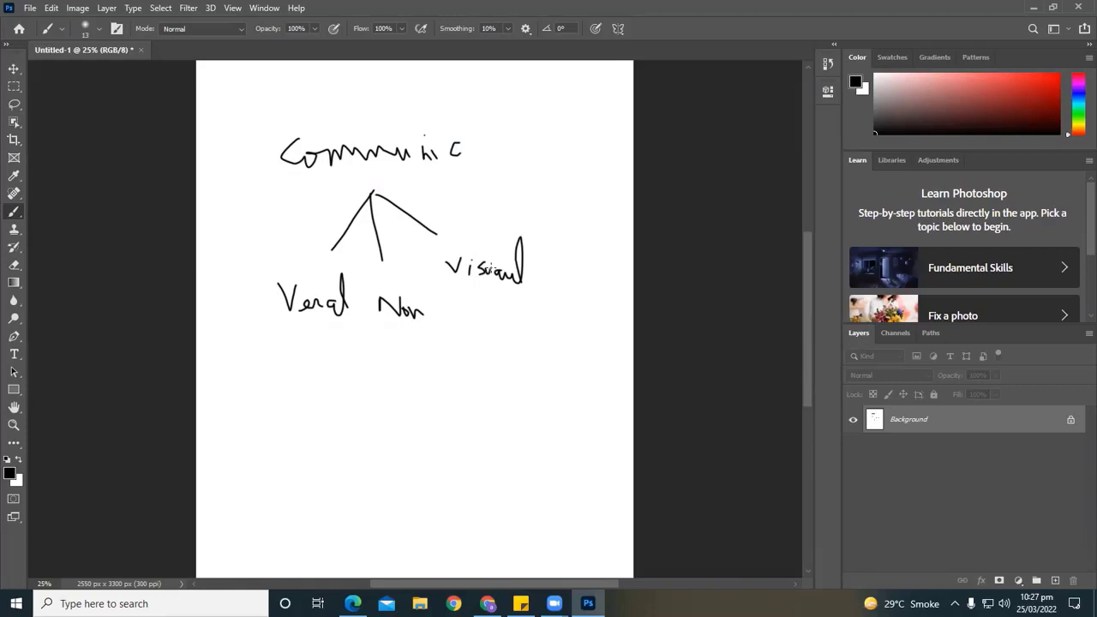
{"action": "key", "text": "ctrl+z"}
{"action": "key", "text": "ctrl+z"}
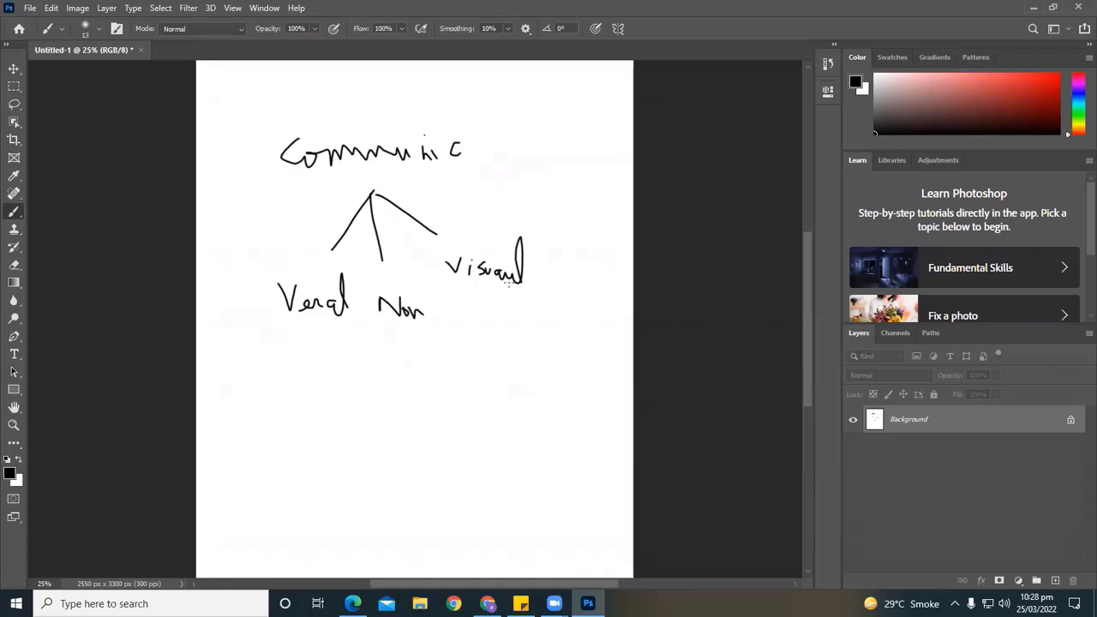
Brush a Λ-shaped branch under 'Visual' and start the 'AD' and 'GD' sub-labels below it.
{"action": "left_click_drag", "start_coordinate": [501, 293], "coordinate": [475, 364]}
{"action": "left_click_drag", "start_coordinate": [500, 292], "coordinate": [572, 343]}
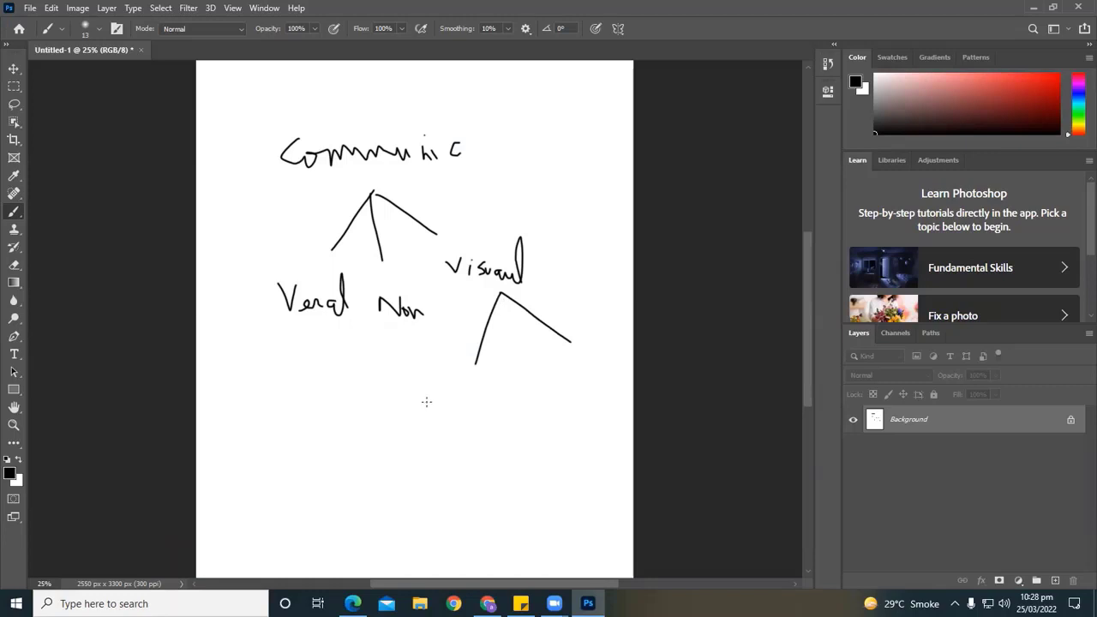
{"action": "mouse_move", "coordinate": [427, 402]}
{"action": "left_mouse_down"}
{"action": "mouse_move", "coordinate": [426, 437]}
{"action": "mouse_move", "coordinate": [441, 434]}
{"action": "mouse_move", "coordinate": [451, 402]}
{"action": "mouse_move", "coordinate": [469, 413]}
{"action": "mouse_move", "coordinate": [451, 433]}
{"action": "left_mouse_up"}
{"action": "mouse_move", "coordinate": [552, 366]}
{"action": "left_mouse_down"}
{"action": "mouse_move", "coordinate": [526, 386]}
{"action": "mouse_move", "coordinate": [555, 399]}
{"action": "mouse_move", "coordinate": [555, 430]}
{"action": "mouse_move", "coordinate": [562, 395]}
{"action": "mouse_move", "coordinate": [592, 387]}
{"action": "left_mouse_up"}
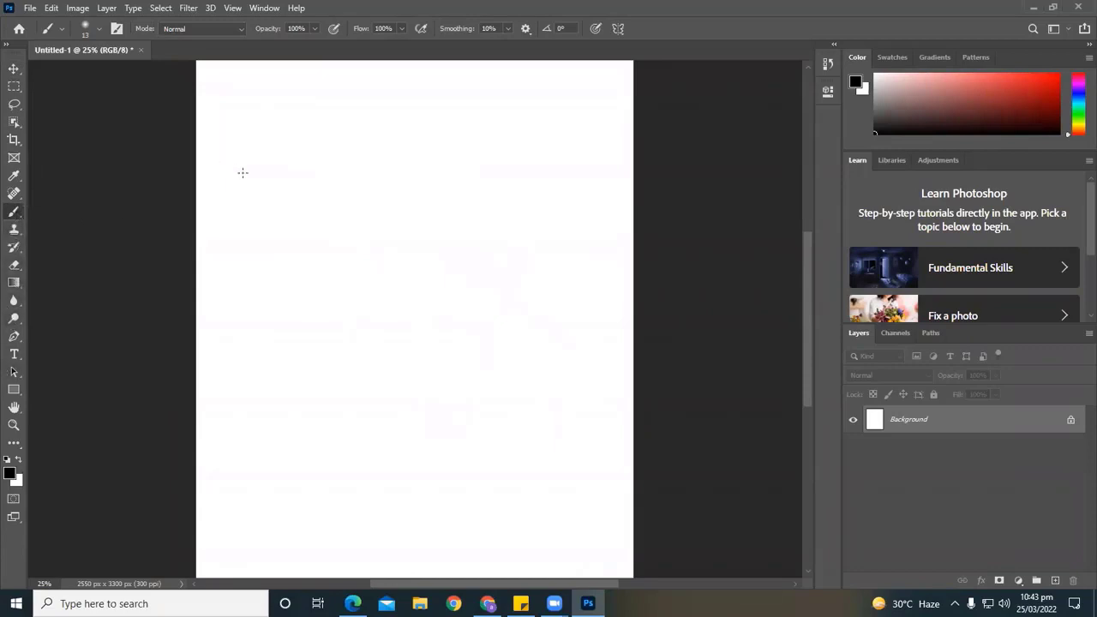
Brush the letters 'G D' near the page top with three branch lines fanning out from one apex.
{"action": "left_click_drag", "start_coordinate": [300, 152], "coordinate": [312, 199]}
{"action": "mouse_move", "coordinate": [351, 144]}
{"action": "left_mouse_down"}
{"action": "mouse_move", "coordinate": [362, 186]}
{"action": "mouse_move", "coordinate": [397, 146]}
{"action": "mouse_move", "coordinate": [363, 185]}
{"action": "left_mouse_up"}
{"action": "left_click_drag", "start_coordinate": [336, 221], "coordinate": [300, 314]}
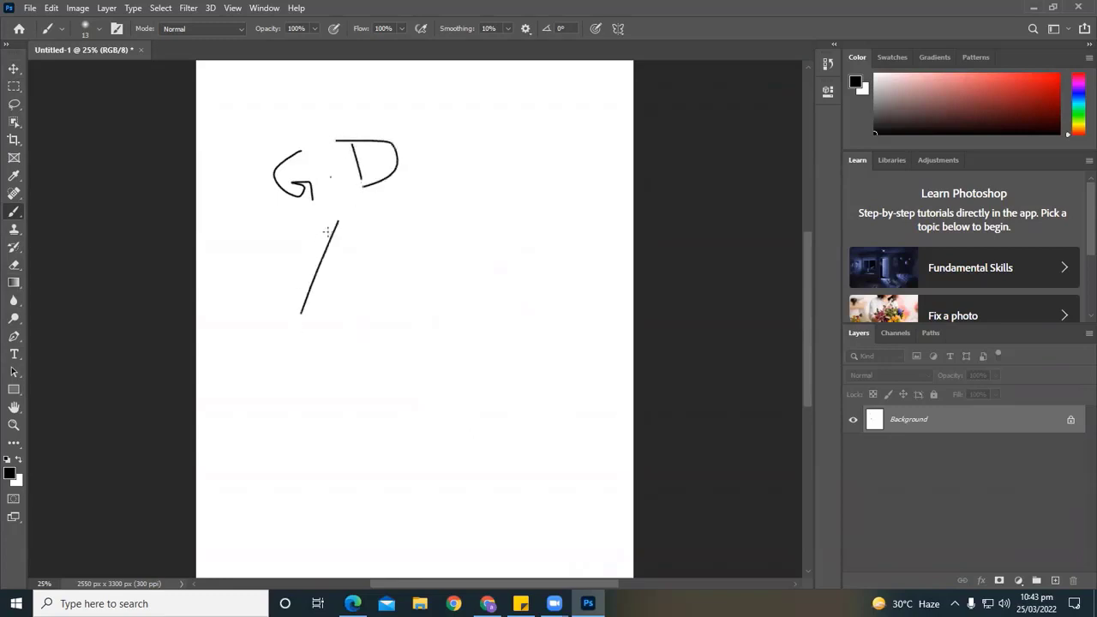
{"action": "left_click_drag", "start_coordinate": [336, 222], "coordinate": [361, 368]}
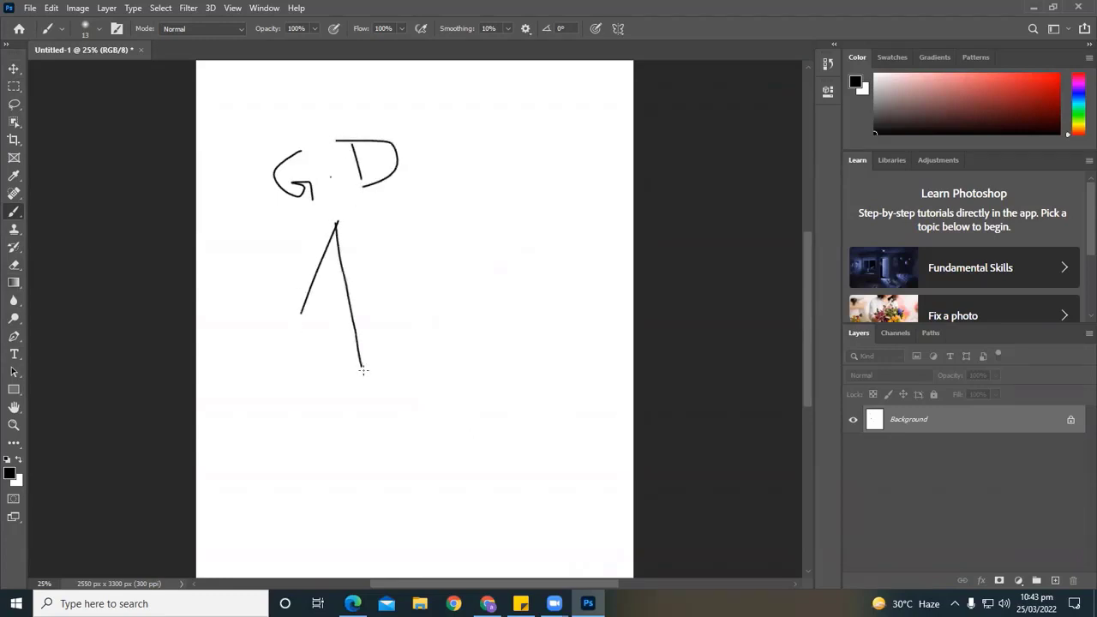
{"action": "left_click_drag", "start_coordinate": [337, 223], "coordinate": [459, 263]}
Handwrite 'Layout' under the left branch line.
{"action": "mouse_move", "coordinate": [239, 332]}
{"action": "left_mouse_down"}
{"action": "mouse_move", "coordinate": [270, 368]}
{"action": "mouse_move", "coordinate": [288, 357]}
{"action": "mouse_move", "coordinate": [296, 420]}
{"action": "left_mouse_up"}
{"action": "left_click_drag", "start_coordinate": [300, 350], "coordinate": [320, 367]}
{"action": "mouse_move", "coordinate": [321, 322]}
{"action": "left_mouse_down"}
{"action": "mouse_move", "coordinate": [329, 372]}
{"action": "mouse_move", "coordinate": [329, 340]}
{"action": "left_mouse_up"}
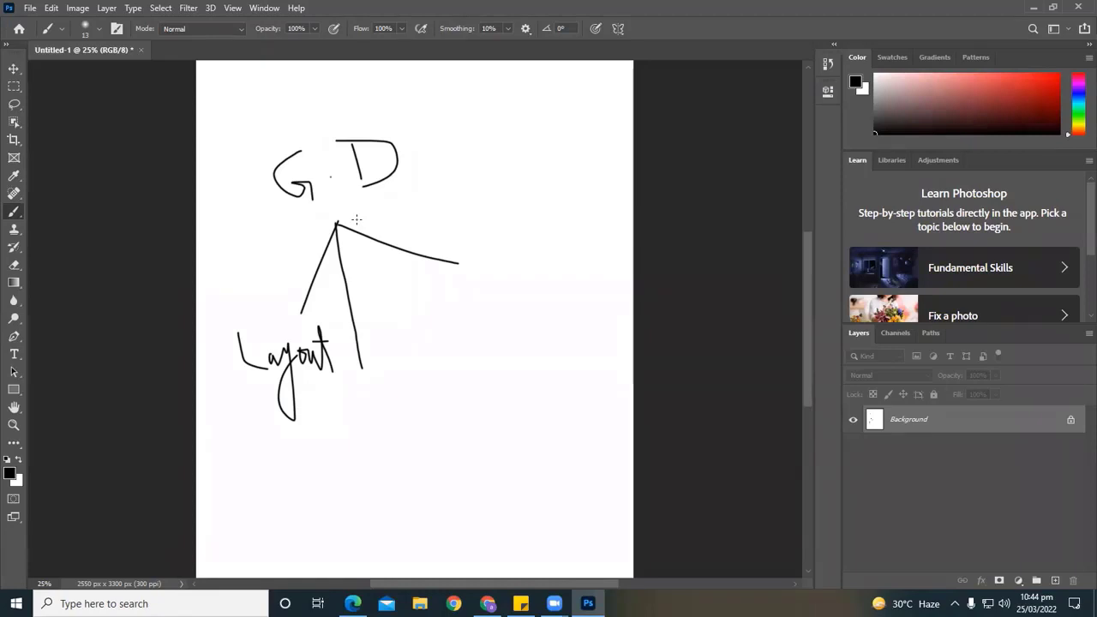
Handwrite 'Line', 'Shape' and 'Color' stacked beneath Layout, dotting the i in Line.
{"action": "mouse_move", "coordinate": [259, 440]}
{"action": "left_mouse_down"}
{"action": "mouse_move", "coordinate": [288, 461]}
{"action": "mouse_move", "coordinate": [354, 466]}
{"action": "left_mouse_up"}
{"action": "left_click", "coordinate": [285, 447]}
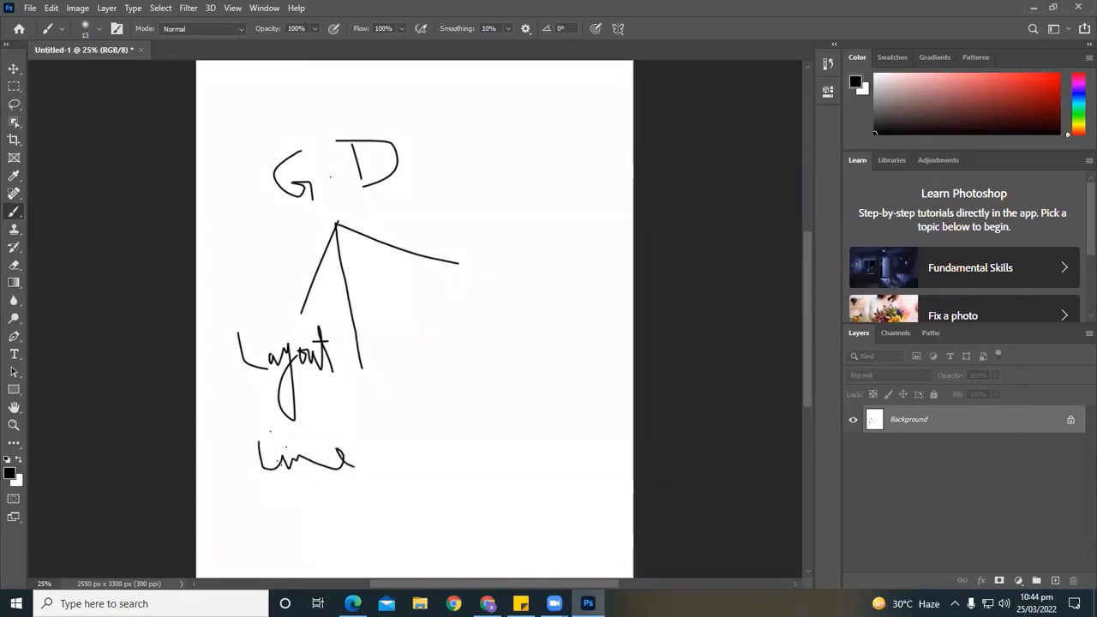
{"action": "mouse_move", "coordinate": [280, 488]}
{"action": "left_mouse_down"}
{"action": "mouse_move", "coordinate": [260, 509]}
{"action": "mouse_move", "coordinate": [329, 505]}
{"action": "mouse_move", "coordinate": [330, 492]}
{"action": "mouse_move", "coordinate": [350, 520]}
{"action": "mouse_move", "coordinate": [349, 494]}
{"action": "mouse_move", "coordinate": [363, 497]}
{"action": "left_mouse_up"}
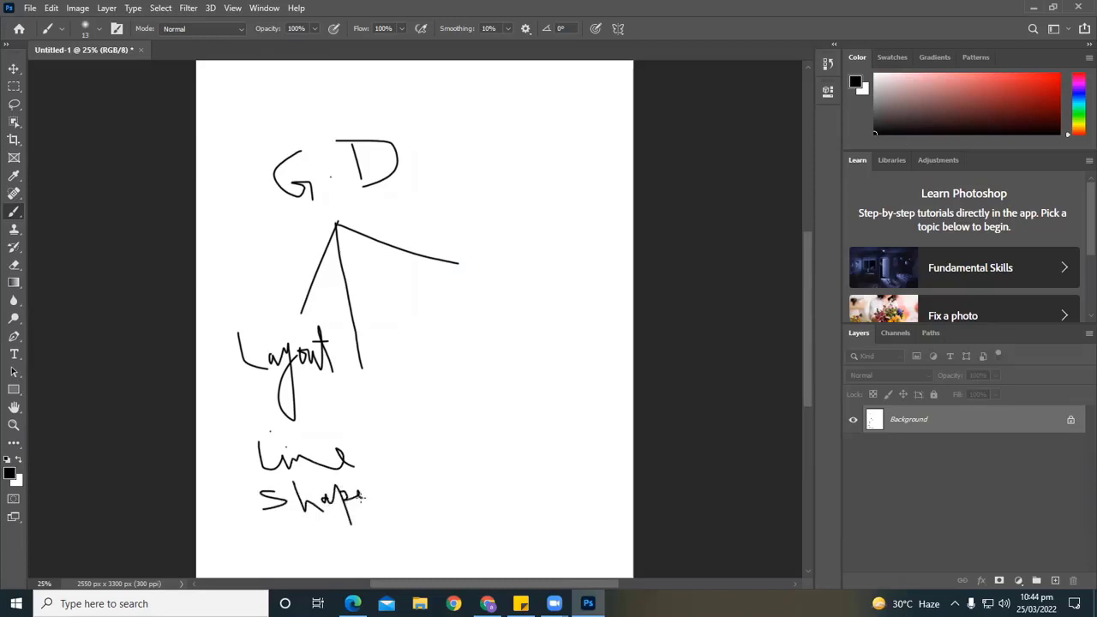
{"action": "mouse_move", "coordinate": [284, 525]}
{"action": "left_mouse_down"}
{"action": "mouse_move", "coordinate": [298, 545]}
{"action": "mouse_move", "coordinate": [311, 522]}
{"action": "left_mouse_up"}
{"action": "mouse_move", "coordinate": [312, 523]}
{"action": "left_mouse_down"}
{"action": "mouse_move", "coordinate": [314, 543]}
{"action": "mouse_move", "coordinate": [330, 529]}
{"action": "mouse_move", "coordinate": [350, 542]}
{"action": "left_mouse_up"}
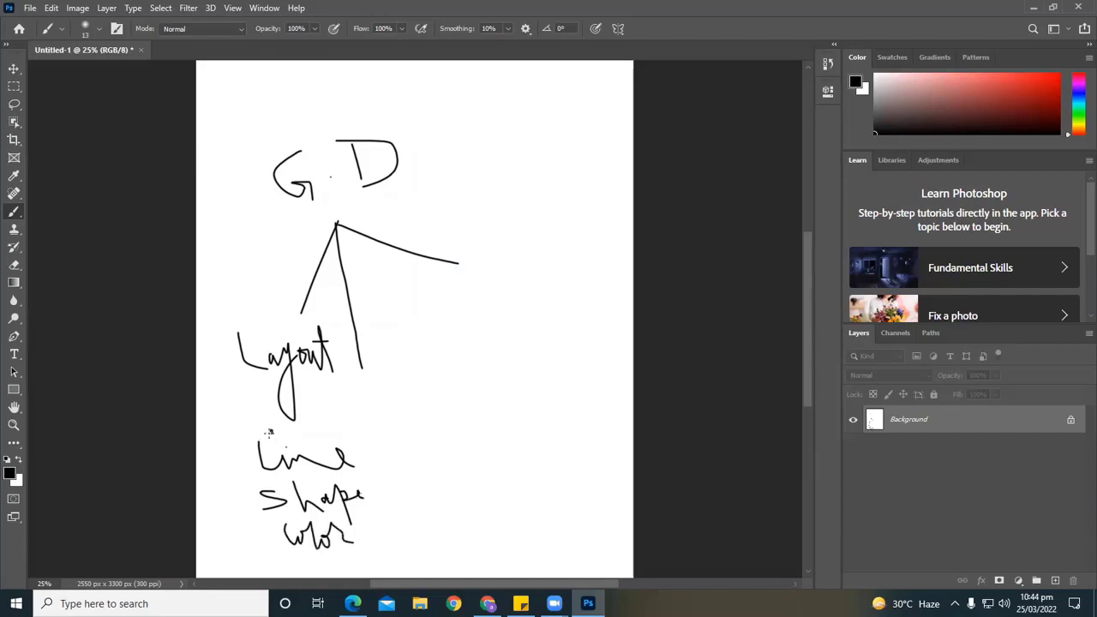
{"action": "left_click", "coordinate": [270, 432]}
Handwrite 'Image' beside the bottom of the middle branch line.
{"action": "mouse_move", "coordinate": [360, 388]}
{"action": "left_mouse_down"}
{"action": "mouse_move", "coordinate": [373, 414]}
{"action": "mouse_move", "coordinate": [403, 398]}
{"action": "mouse_move", "coordinate": [435, 410]}
{"action": "mouse_move", "coordinate": [446, 434]}
{"action": "mouse_move", "coordinate": [458, 404]}
{"action": "left_mouse_up"}
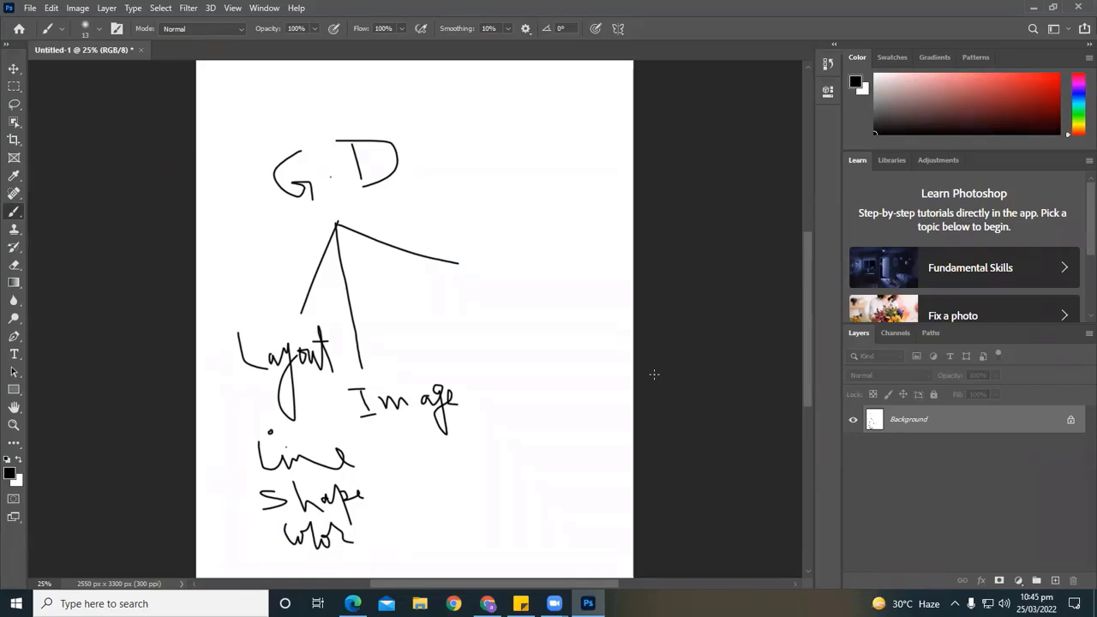
{"action": "scroll", "coordinate": [493, 308], "scroll_direction": "down", "scroll_amount": 1}
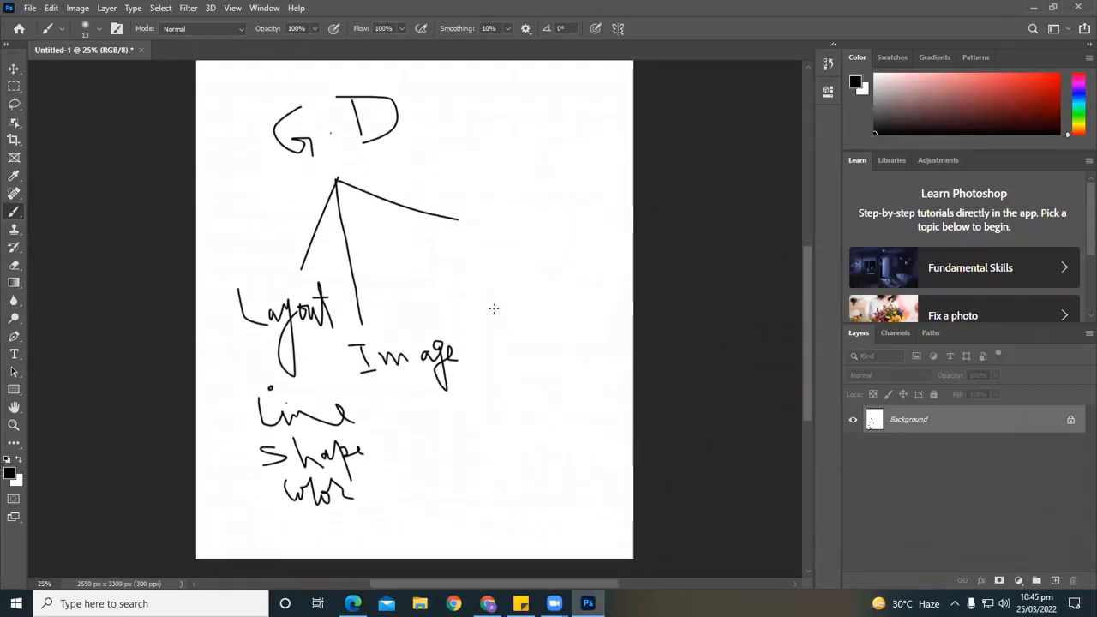
{"action": "scroll", "coordinate": [493, 309], "scroll_direction": "down", "scroll_amount": 1}
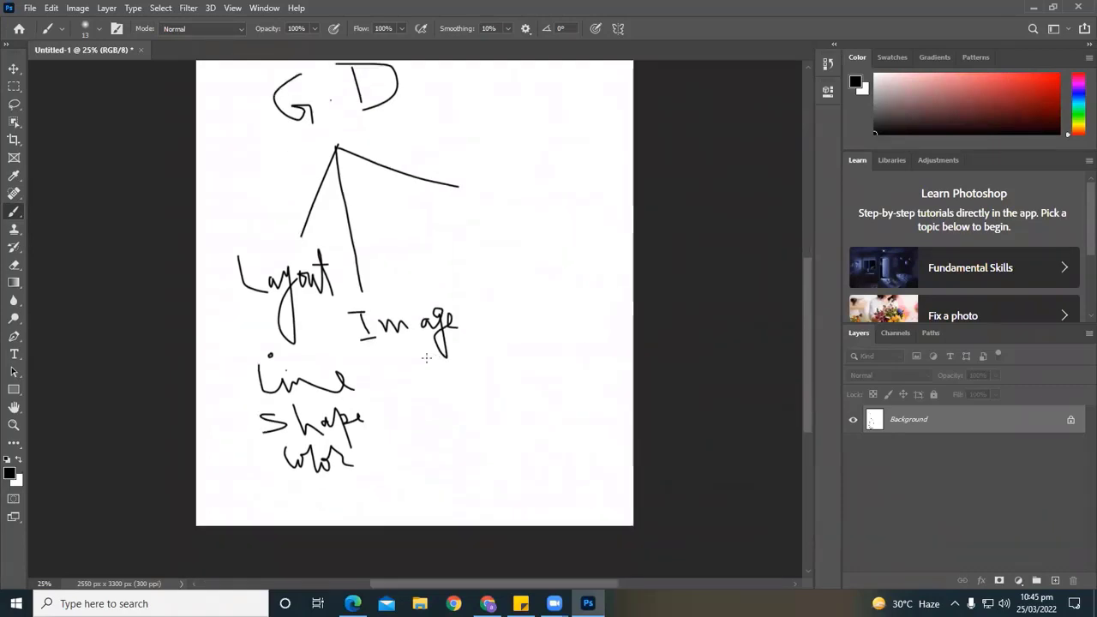
Brush a downward arrow with an arrowhead beneath 'Image'.
{"action": "mouse_move", "coordinate": [425, 357]}
{"action": "left_mouse_down"}
{"action": "mouse_move", "coordinate": [417, 390]}
{"action": "mouse_move", "coordinate": [429, 388]}
{"action": "left_mouse_up"}
{"action": "left_click_drag", "start_coordinate": [436, 426], "coordinate": [437, 430]}
{"action": "left_click_drag", "start_coordinate": [424, 359], "coordinate": [460, 382]}
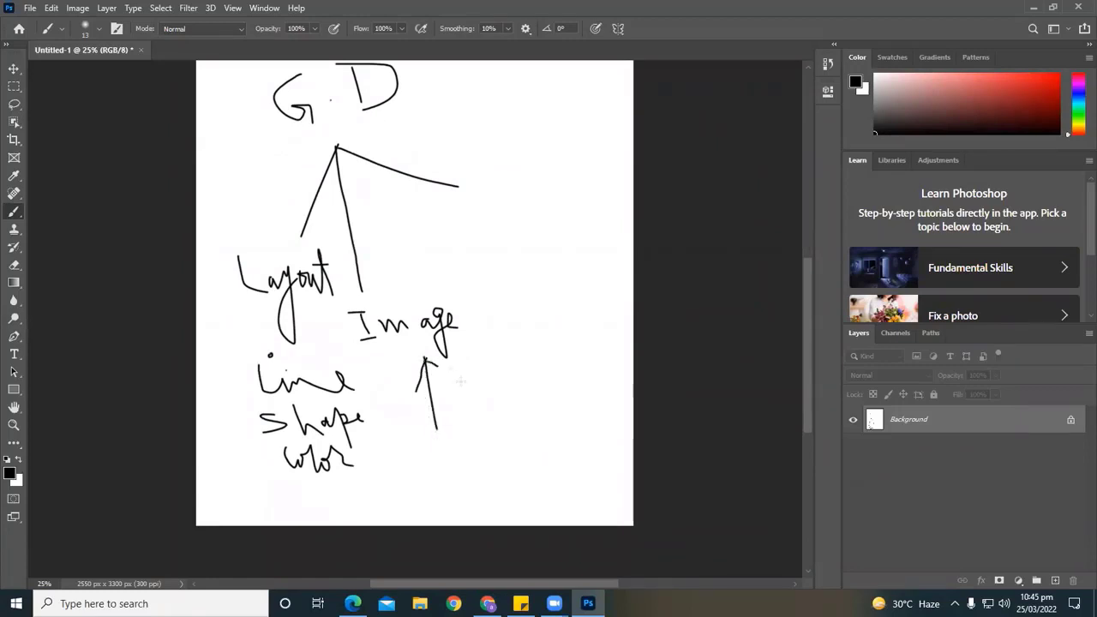
Add typed labels 'Cropping' left of the arrow and 'Treatment' at its foot.
{"action": "key", "text": "t"}
{"action": "left_click", "coordinate": [385, 417]}
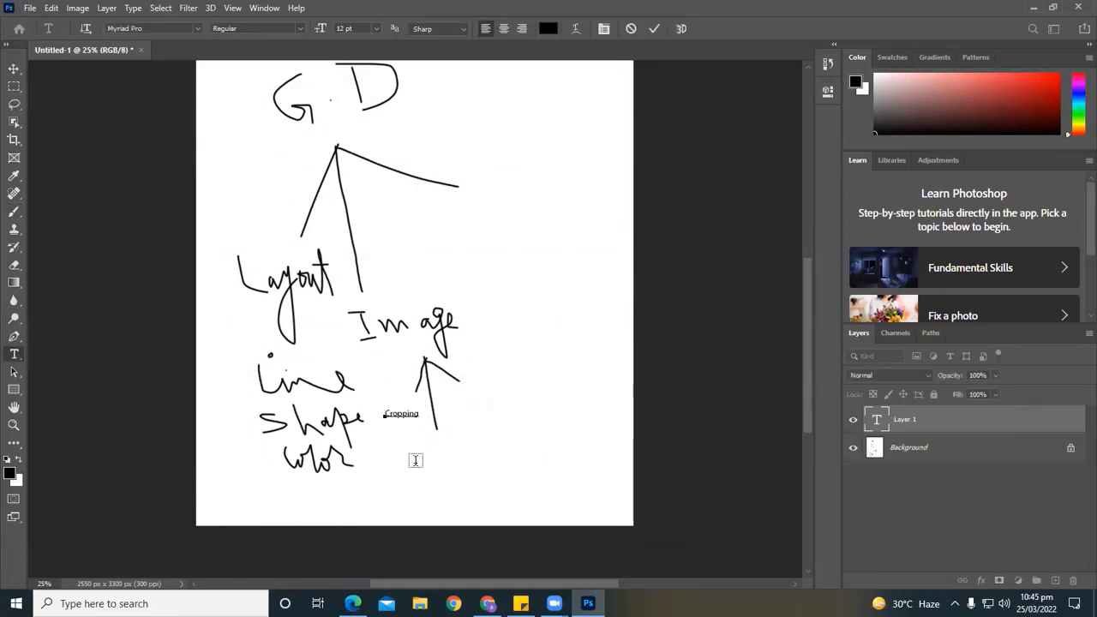
{"action": "type", "text": "Cropping"}
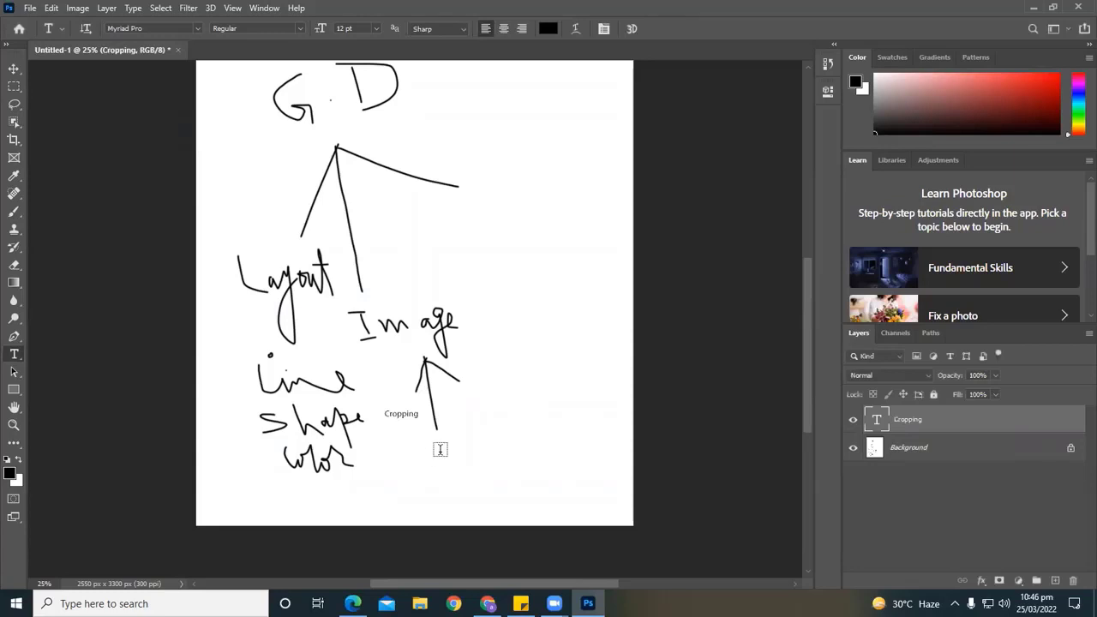
{"action": "left_click", "coordinate": [439, 450]}
{"action": "type", "text": "Tr"}
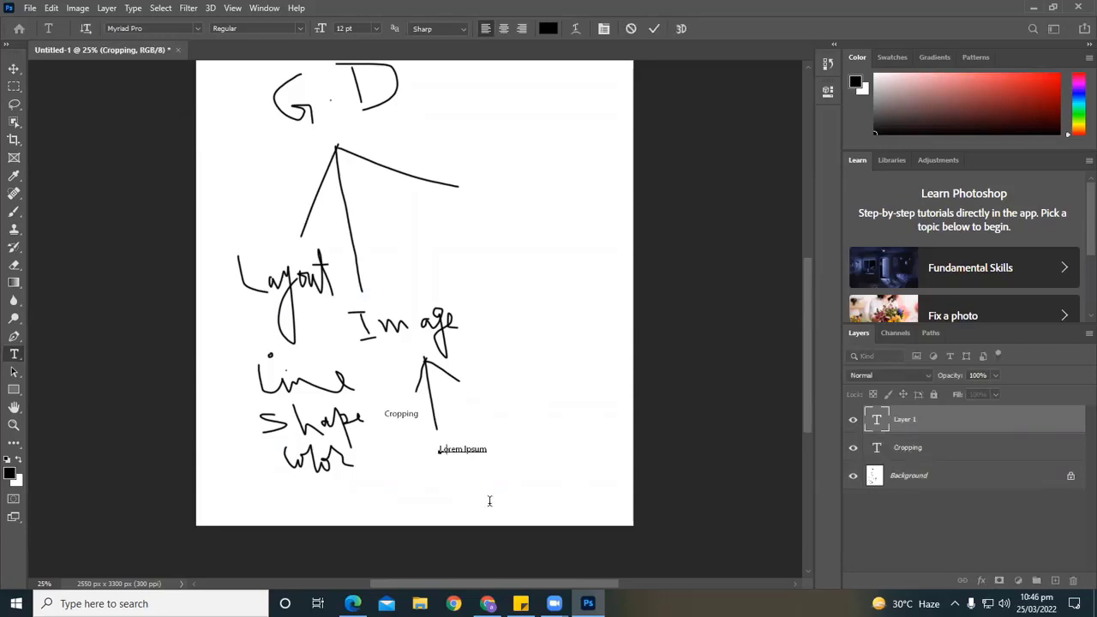
{"action": "type", "text": "eatment"}
{"action": "left_click", "coordinate": [489, 501]}
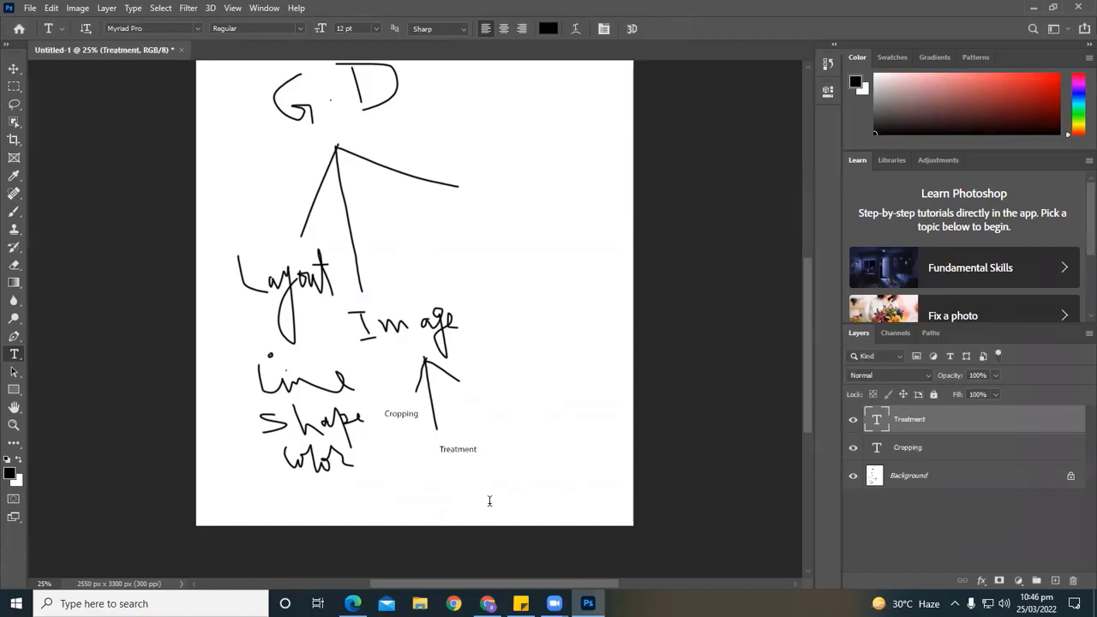
Nudge the Treatment label up and left with the Move tool.
{"action": "key", "text": "v"}
{"action": "key", "text": "shift+Left"}
{"action": "key", "text": "shift+Left"}
{"action": "key", "text": "shift+Left"}
{"action": "key", "text": "shift+Left"}
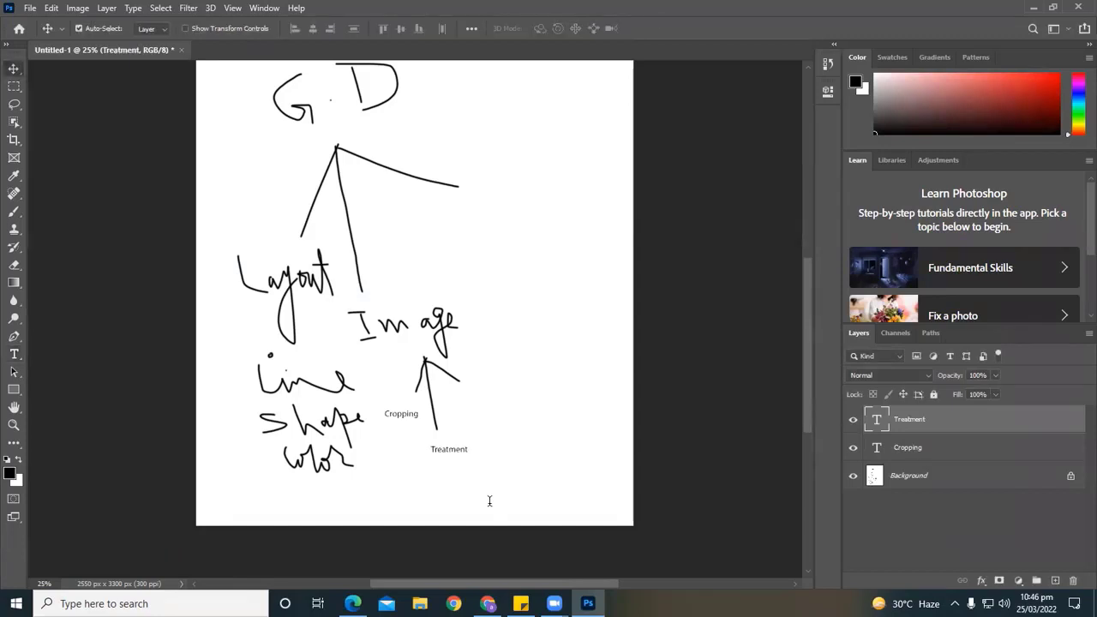
{"action": "key", "text": "shift+Up"}
{"action": "key", "text": "shift+Up"}
{"action": "key", "text": "shift+Up"}
{"action": "key", "text": "shift+Left"}
{"action": "key", "text": "shift+Left"}
{"action": "key", "text": "shift+Left"}
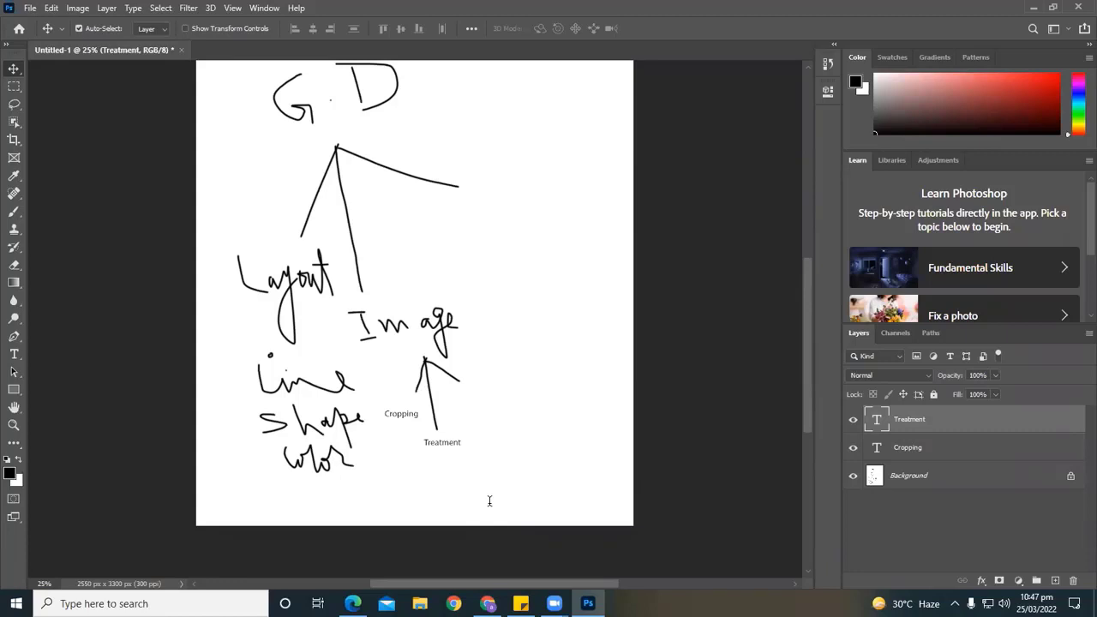
On a new layer, brush an inverted-V fork under 'Treatment'.
{"action": "left_click", "coordinate": [15, 214]}
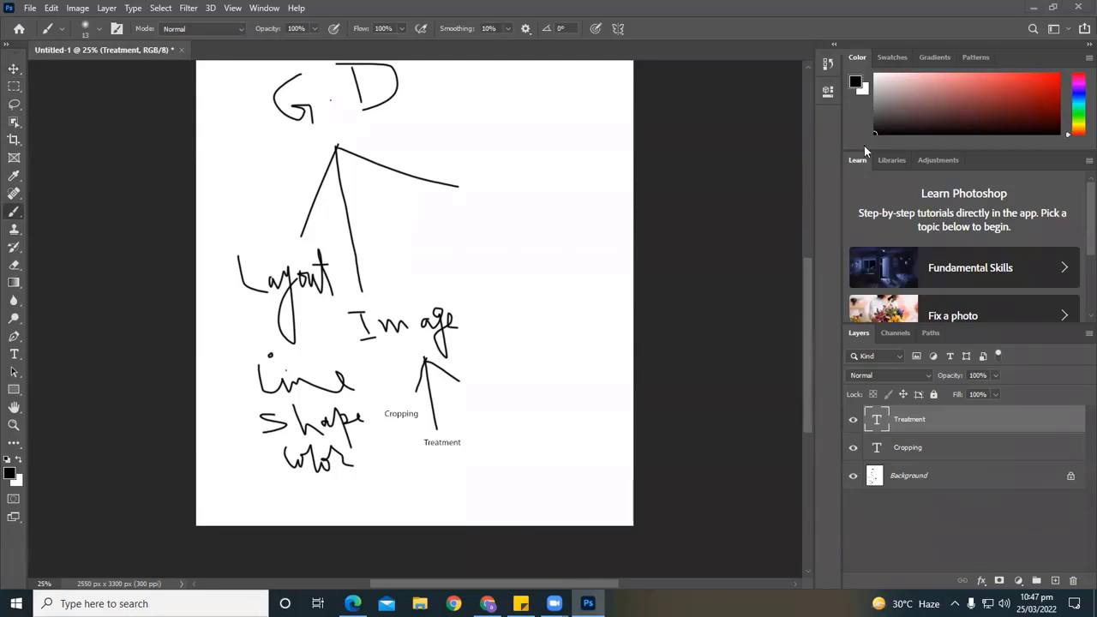
{"action": "left_click", "coordinate": [1055, 581]}
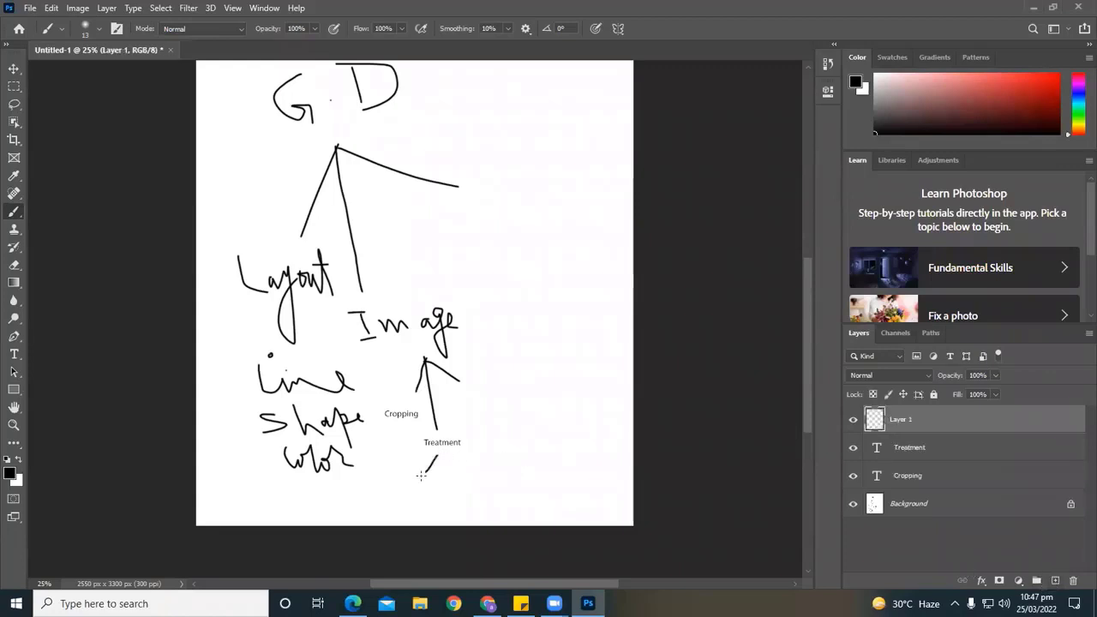
{"action": "left_click_drag", "start_coordinate": [422, 474], "coordinate": [470, 476]}
Add a typed 'Repair' label under the fork's left branch and nudge it up-left.
{"action": "key", "text": "t"}
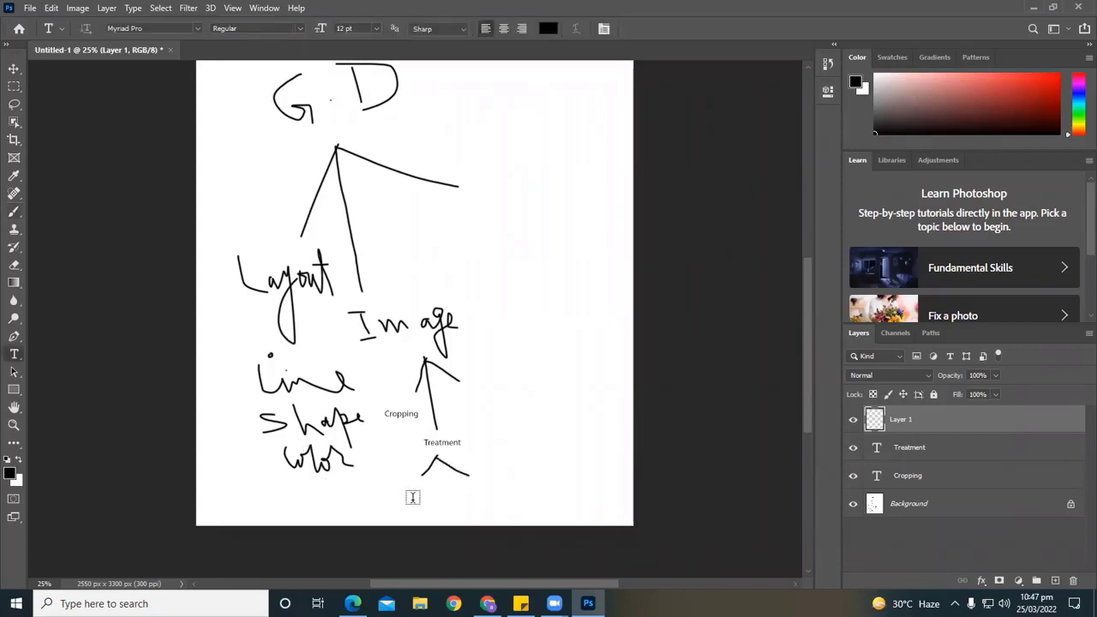
{"action": "left_click", "coordinate": [412, 501]}
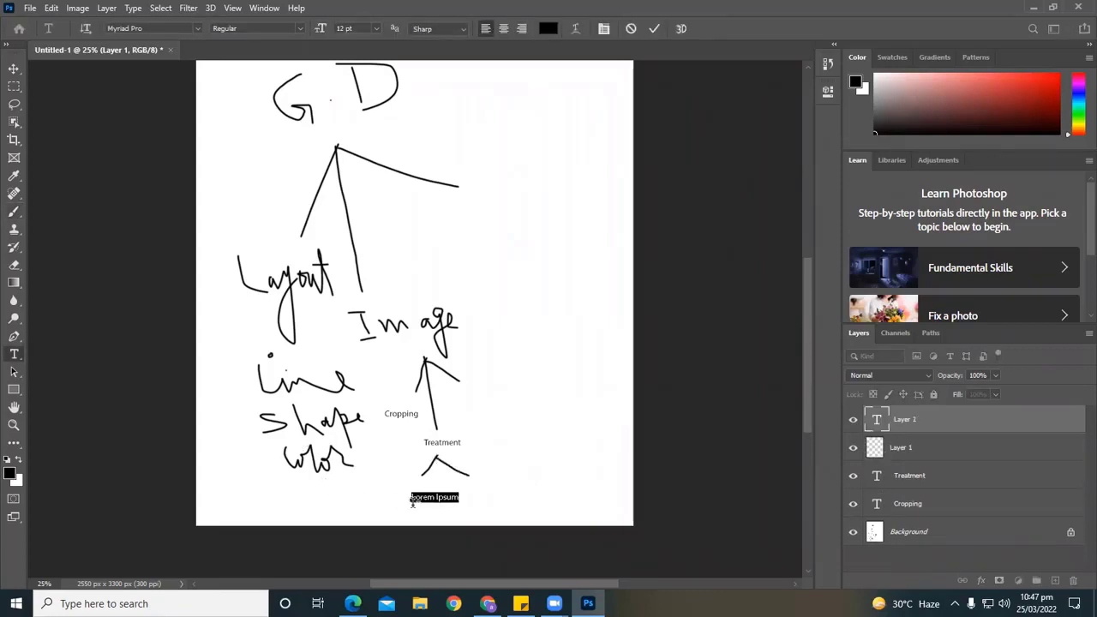
{"action": "type", "text": "Repair"}
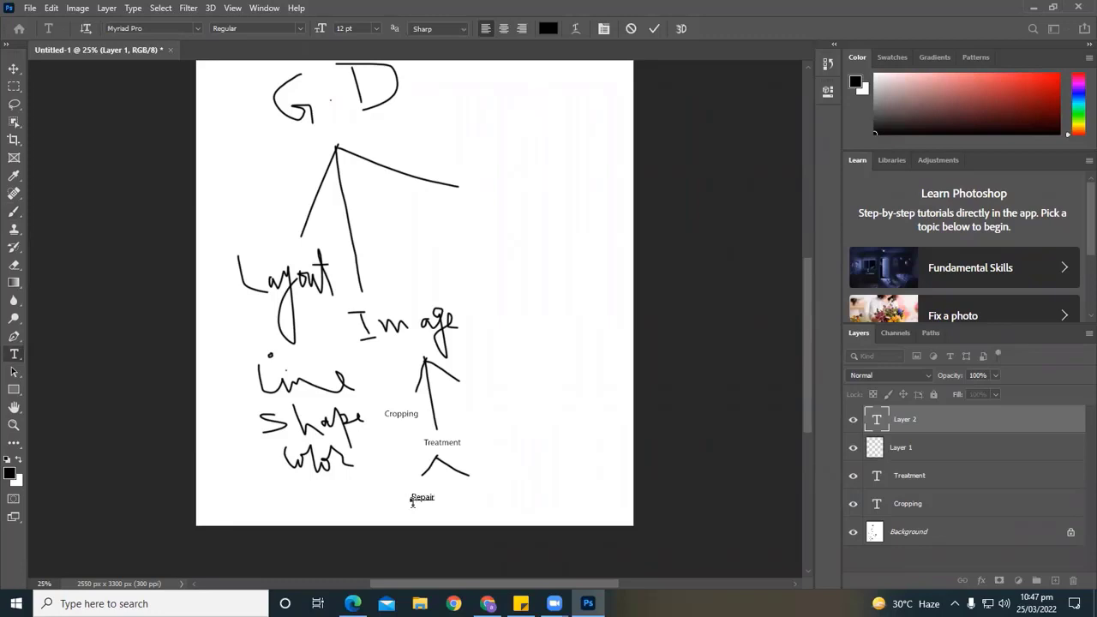
{"action": "key", "text": "Escape"}
{"action": "key", "text": "v"}
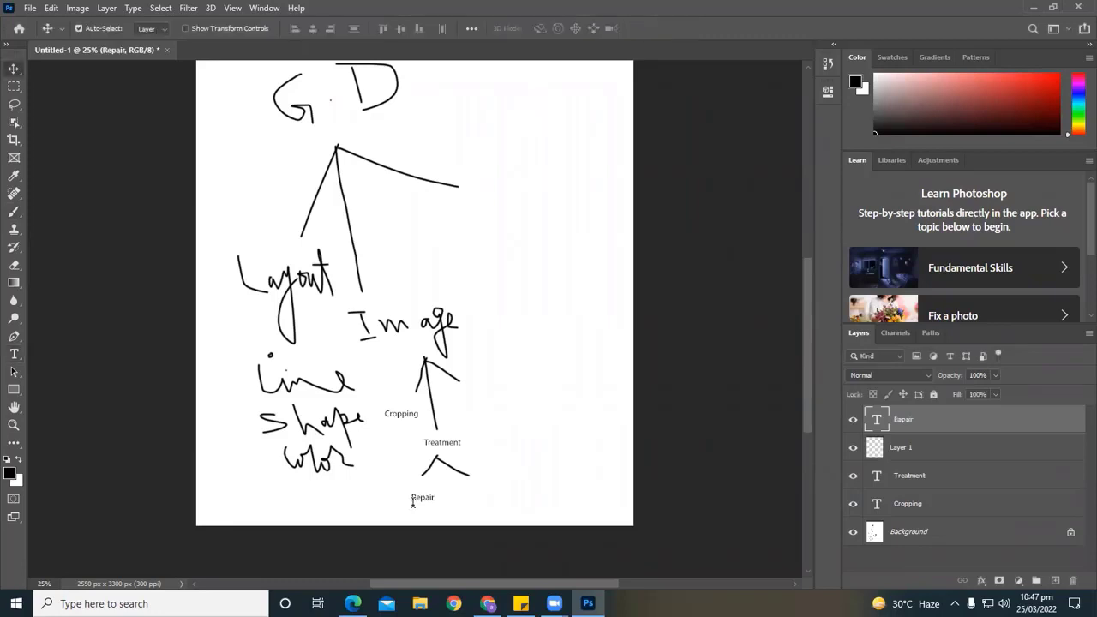
{"action": "key", "text": "shift+Left"}
{"action": "key", "text": "shift+Left"}
{"action": "key", "text": "shift+Left"}
{"action": "key", "text": "shift+Up"}
{"action": "key", "text": "shift+Up"}
{"action": "key", "text": "shift+Up"}
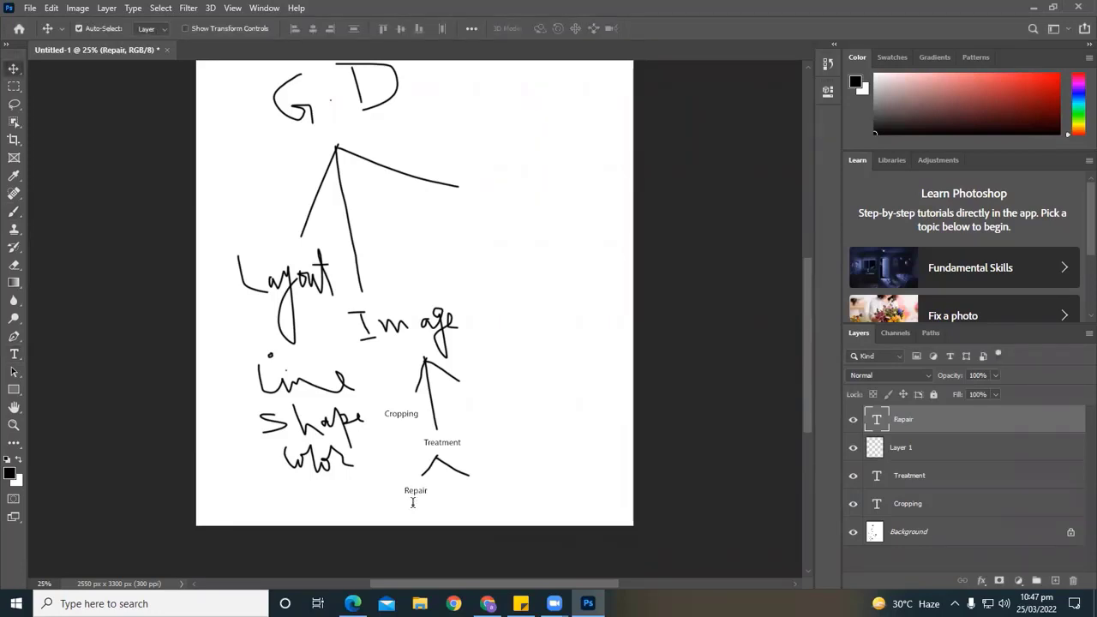
Add the text label 'Color Treatment' under the fork's right branch.
{"action": "key", "text": "t"}
{"action": "left_click", "coordinate": [467, 494]}
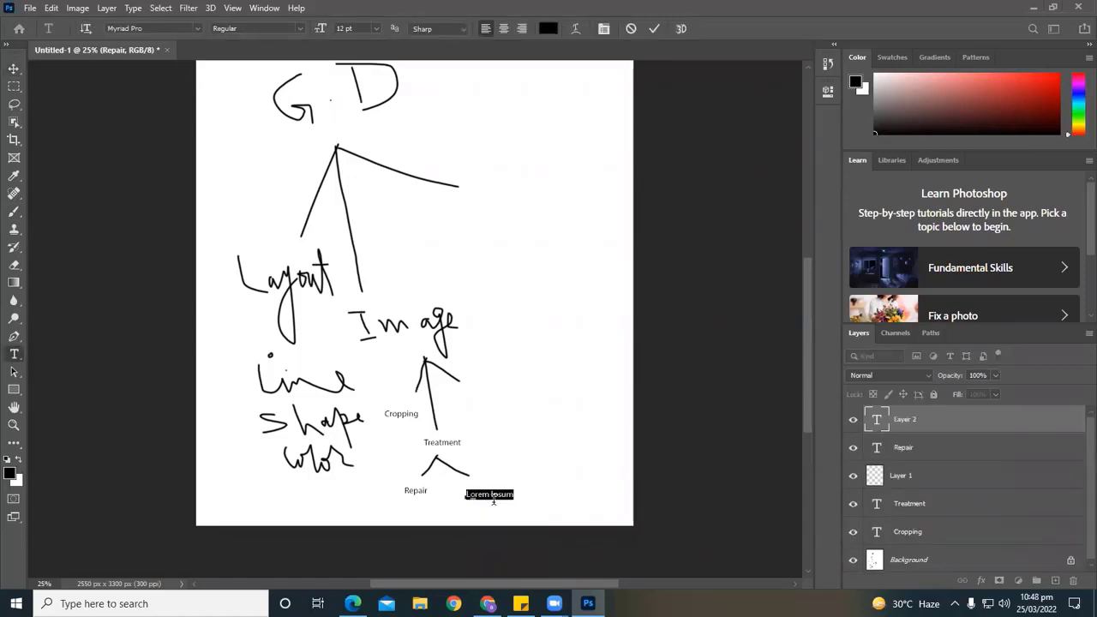
{"action": "type", "text": "Color T"}
{"action": "type", "text": "reatment"}
{"action": "key", "text": "ctrl+Return"}
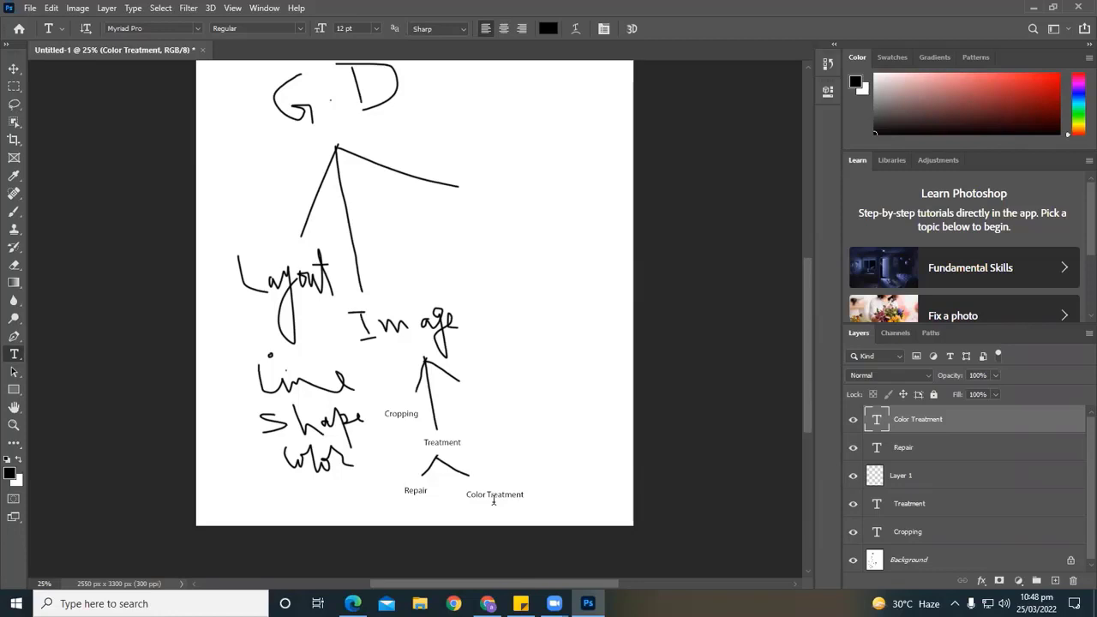
Label the arrow's right arm 'Manuplation' and the right branch under G.D 'Text'.
{"action": "left_click", "coordinate": [461, 398]}
{"action": "type", "text": "Man"}
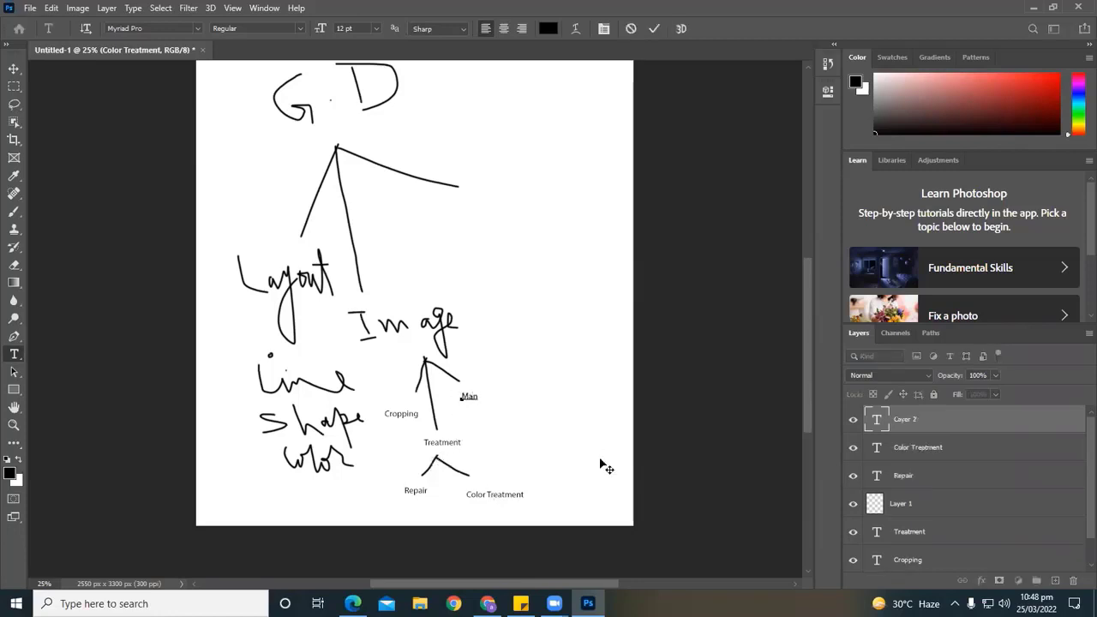
{"action": "type", "text": "upla"}
{"action": "type", "text": "tion"}
{"action": "key", "text": "ctrl+Return"}
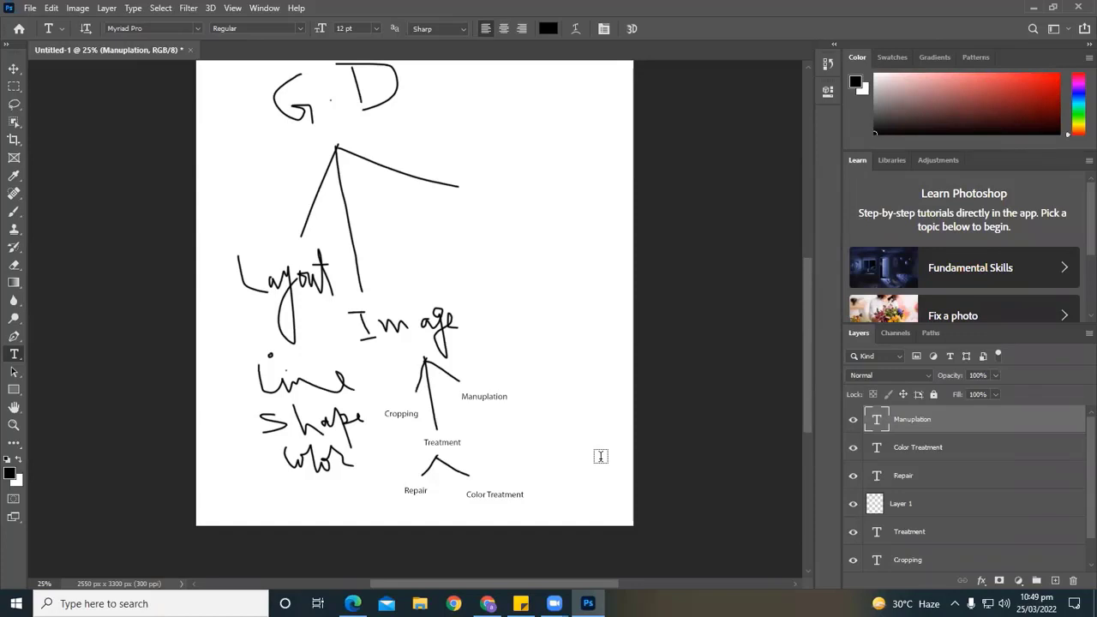
{"action": "left_click", "coordinate": [467, 209]}
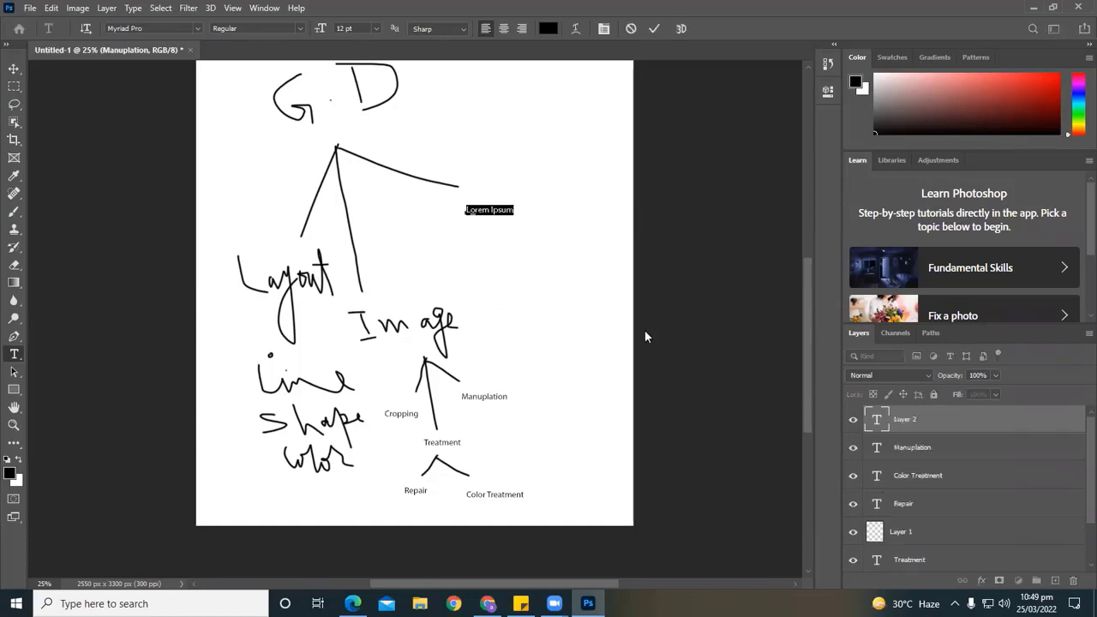
{"action": "type", "text": "Text"}
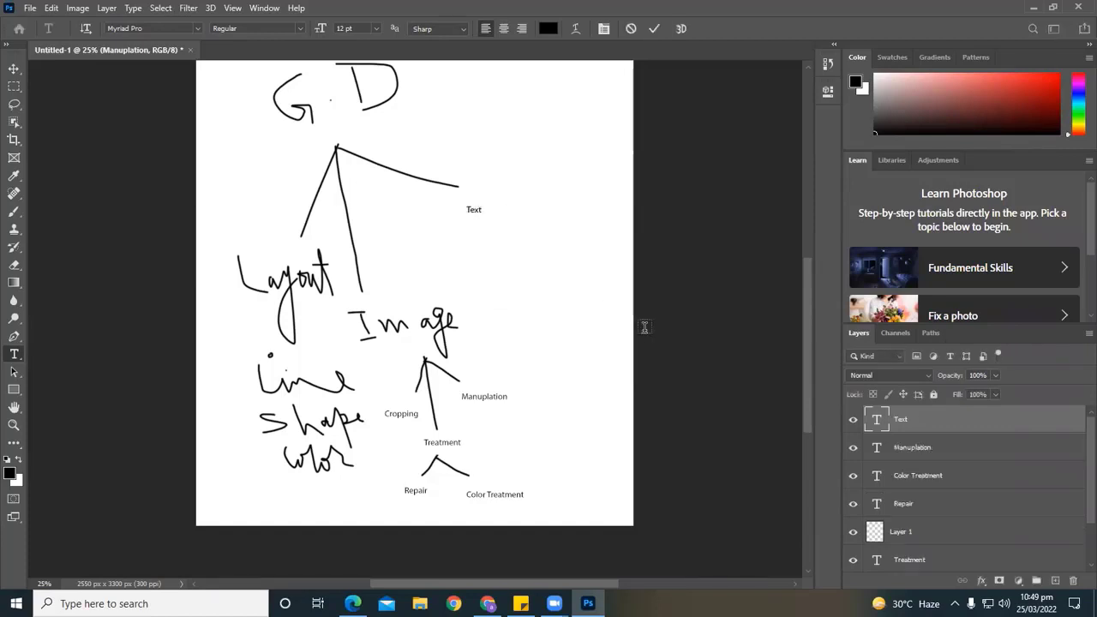
{"action": "key", "text": "ctrl+Return"}
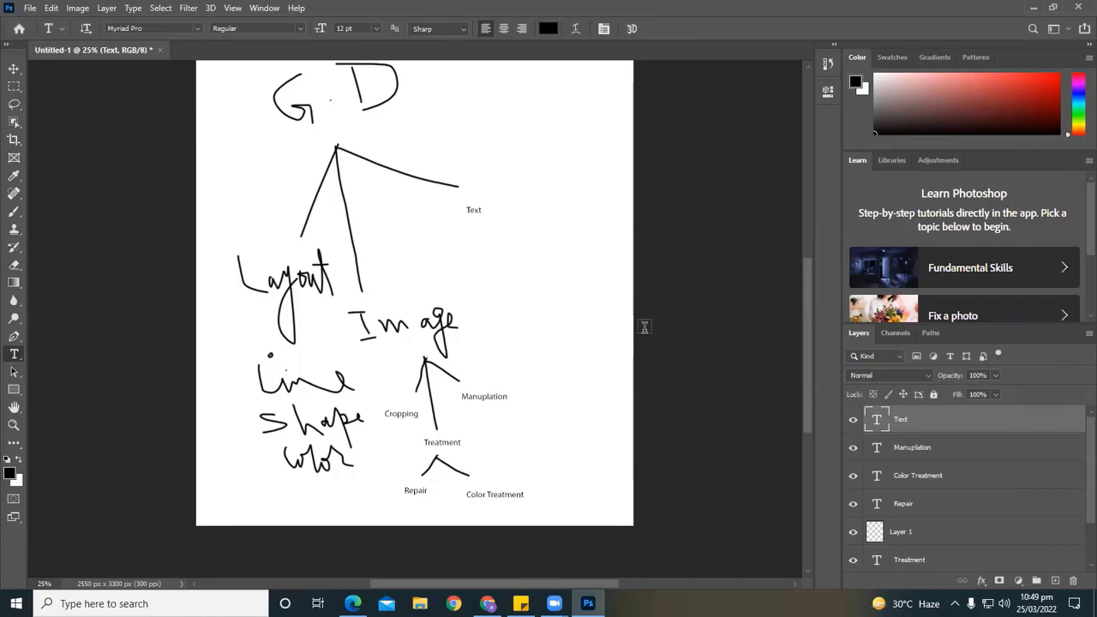